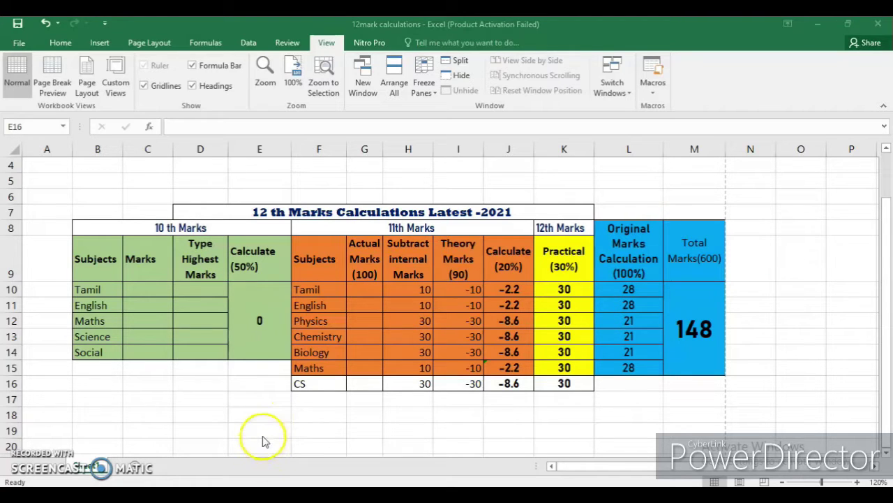
Step: Check the 50/20/30% exam weighting table in Photos, then return to the marks workbook
key(alt+Tab)
key(alt+Tab)
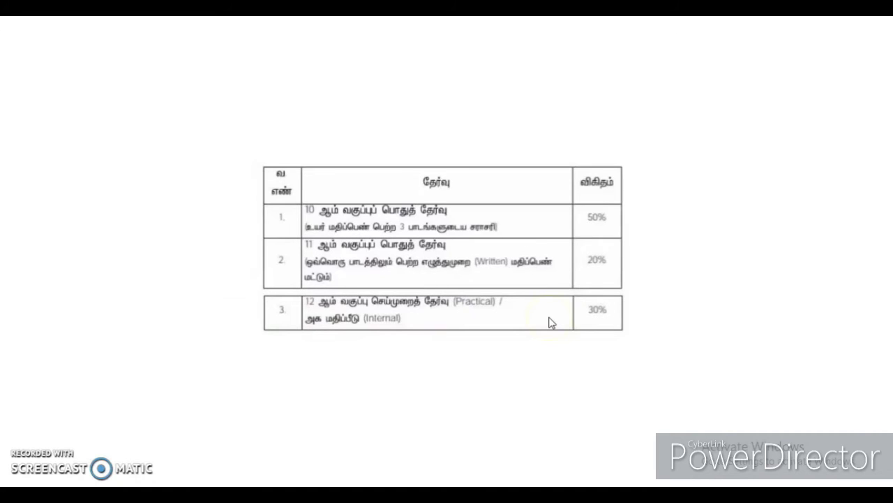
key(alt+Tab)
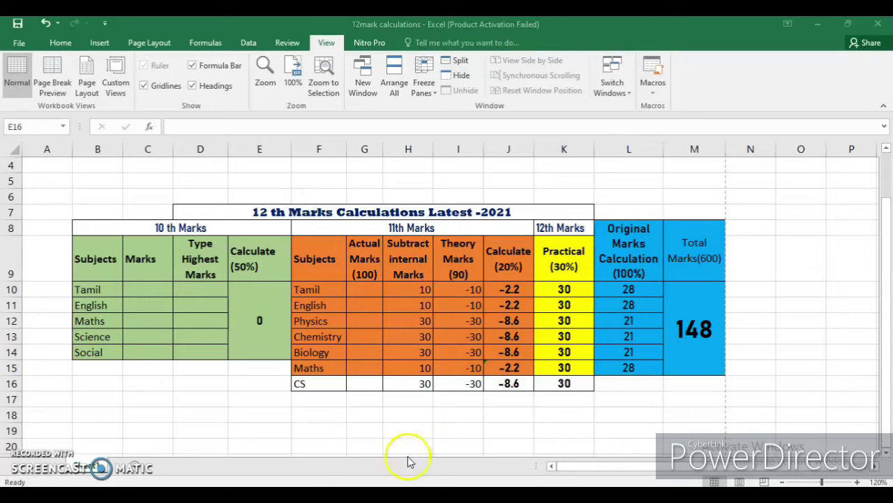
Step: Enter the 10th marks Tamil 90, English 80 and Maths 90
click(142, 289)
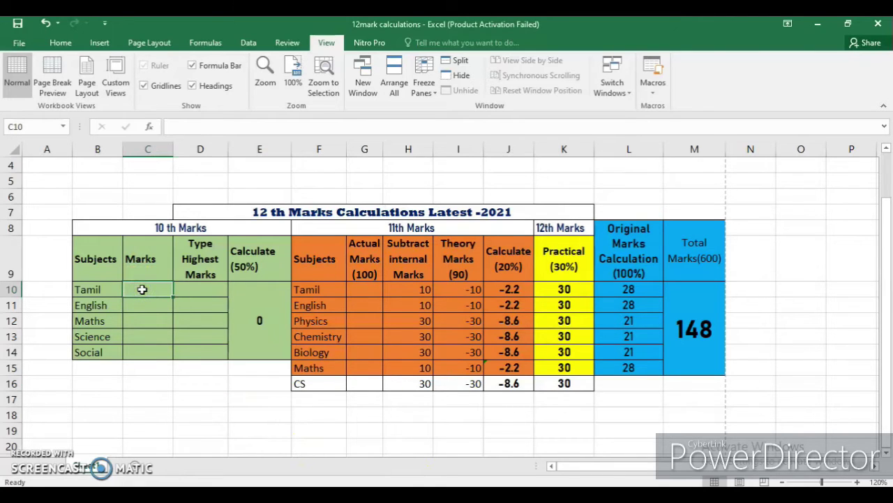
text(90)
click(141, 305)
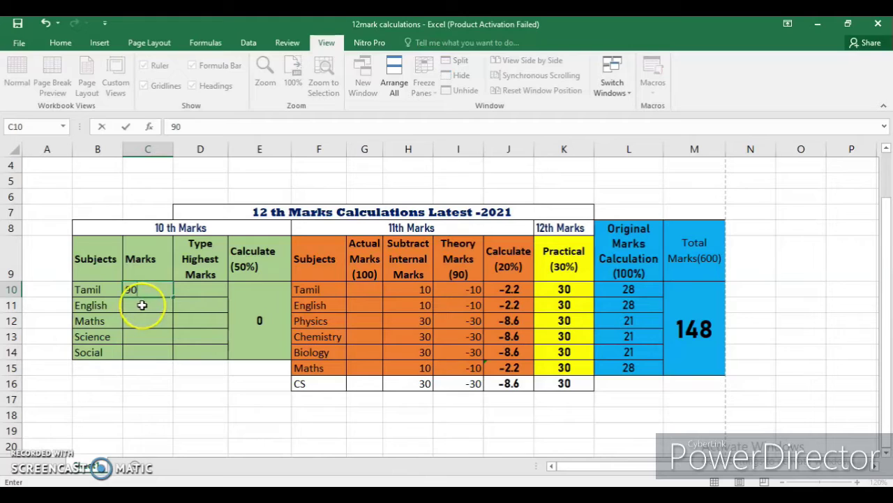
click(141, 305)
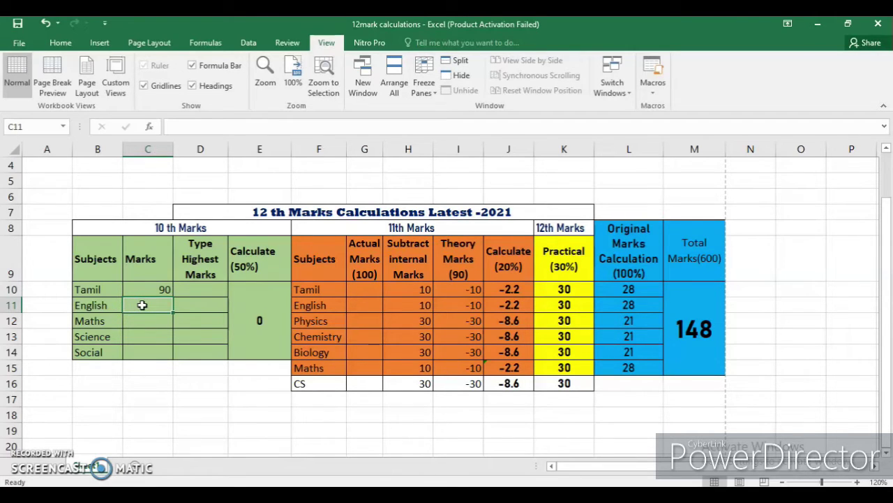
text(80)
click(128, 328)
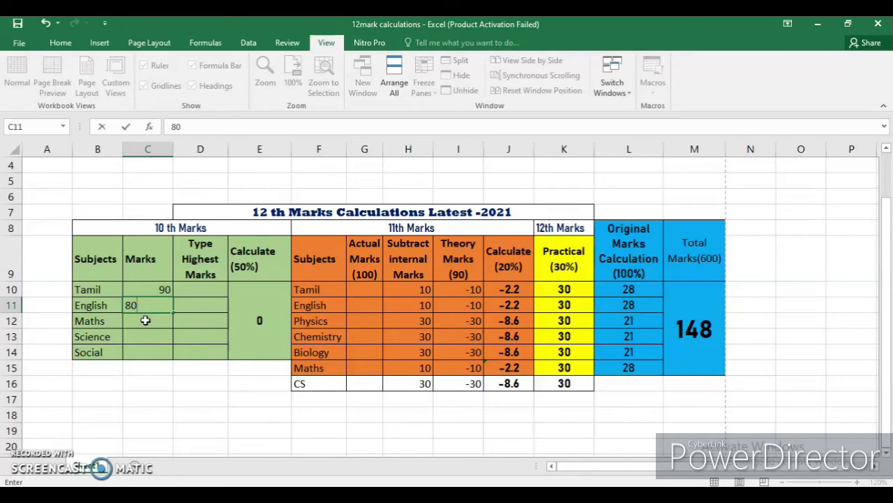
click(145, 319)
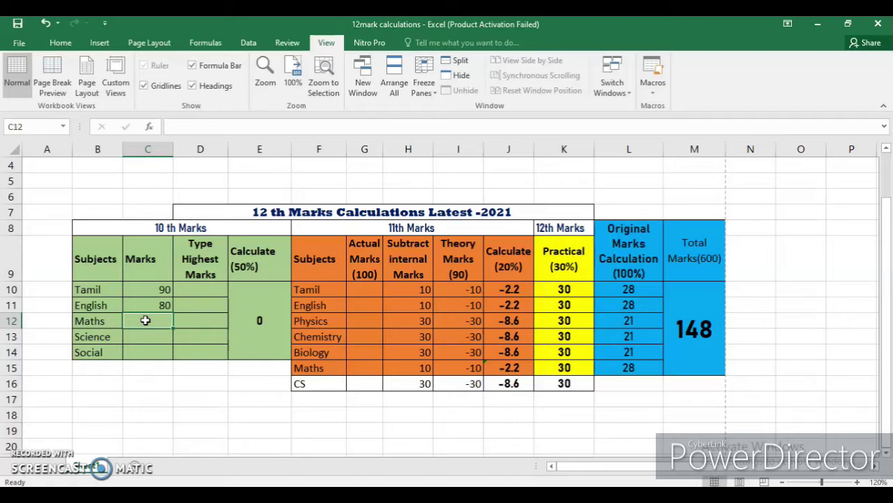
text(90)
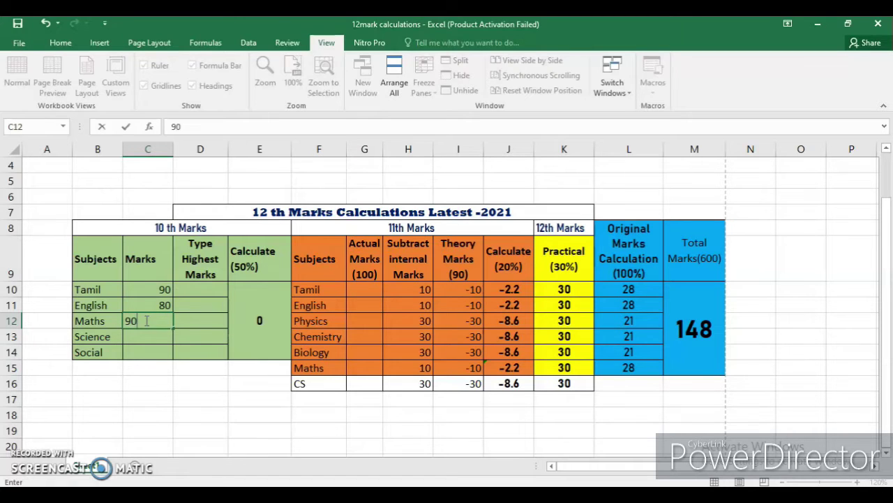
click(151, 338)
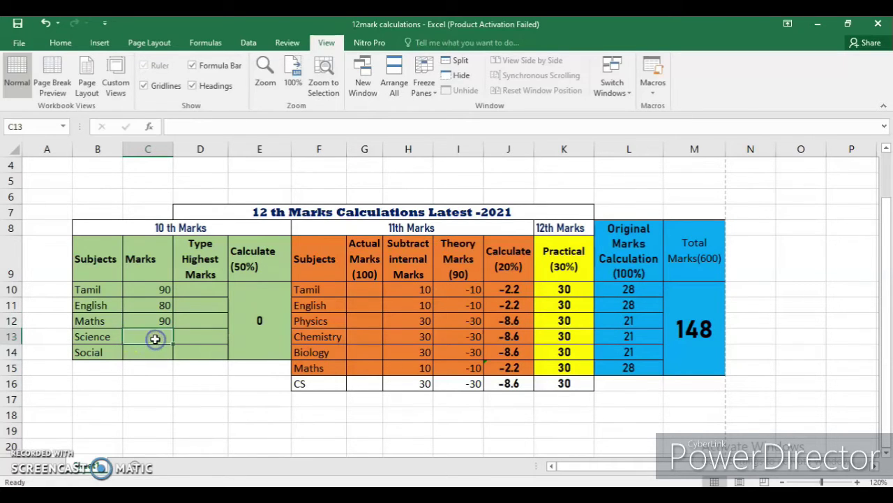
Step: Enter Science as 85, correct it to 78, and enter Social 80
text(85)
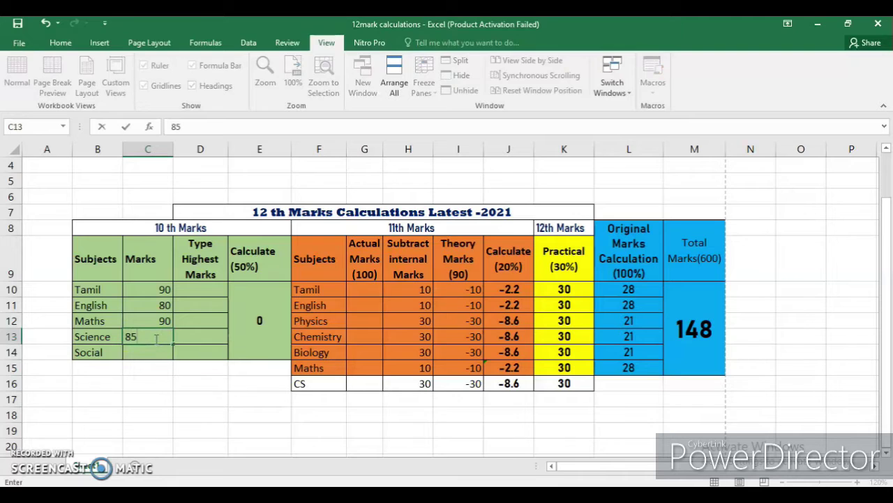
click(149, 352)
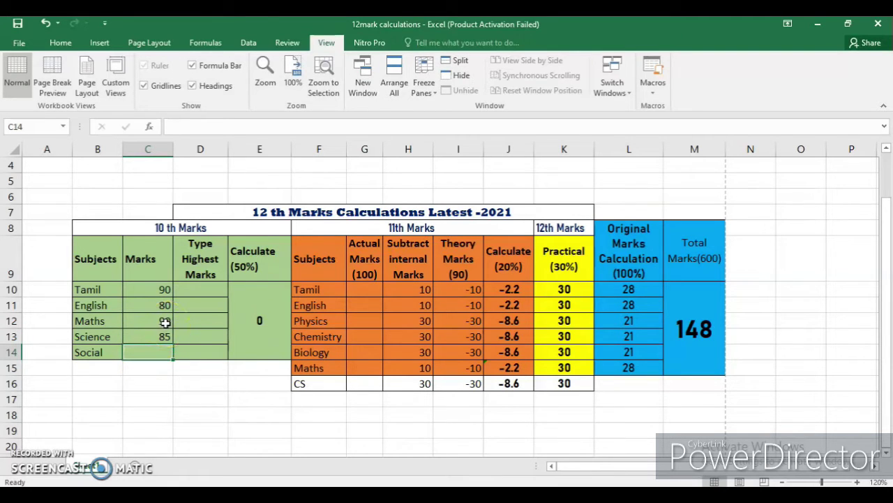
click(155, 338)
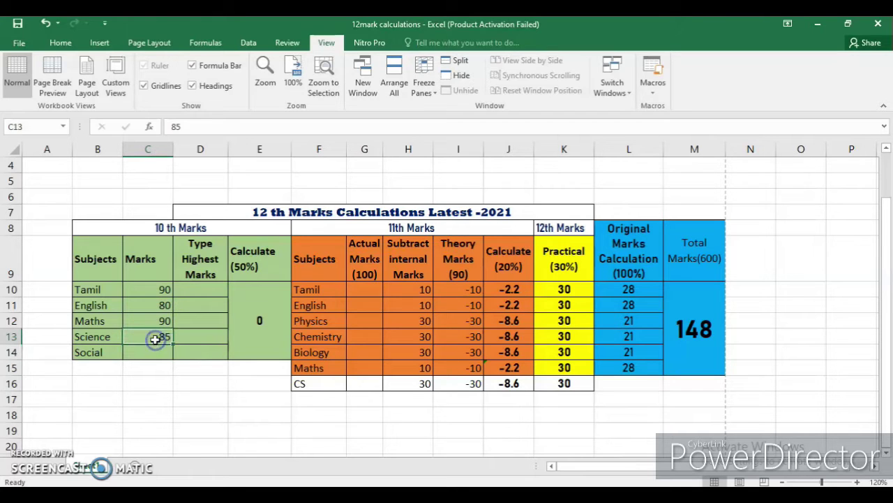
text(78)
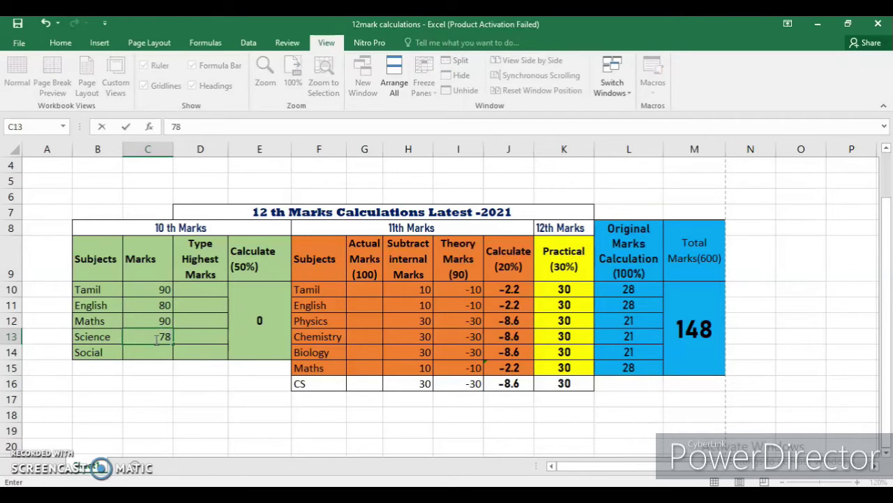
click(168, 359)
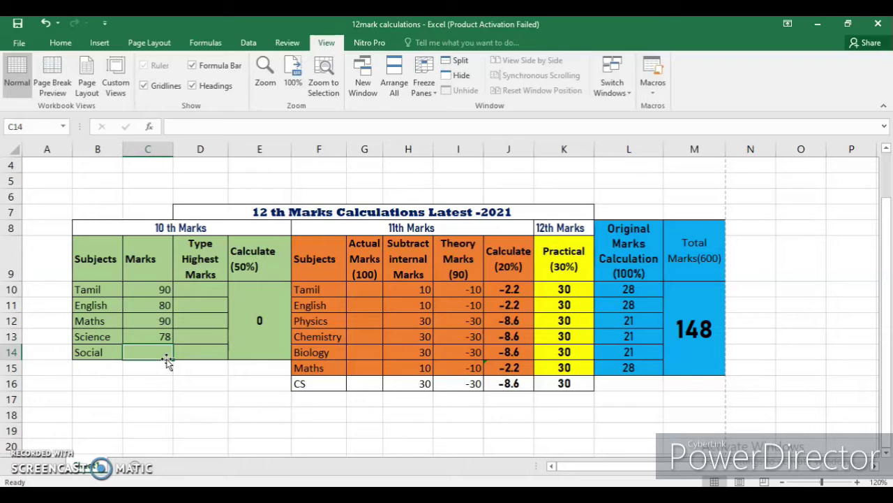
text(80)
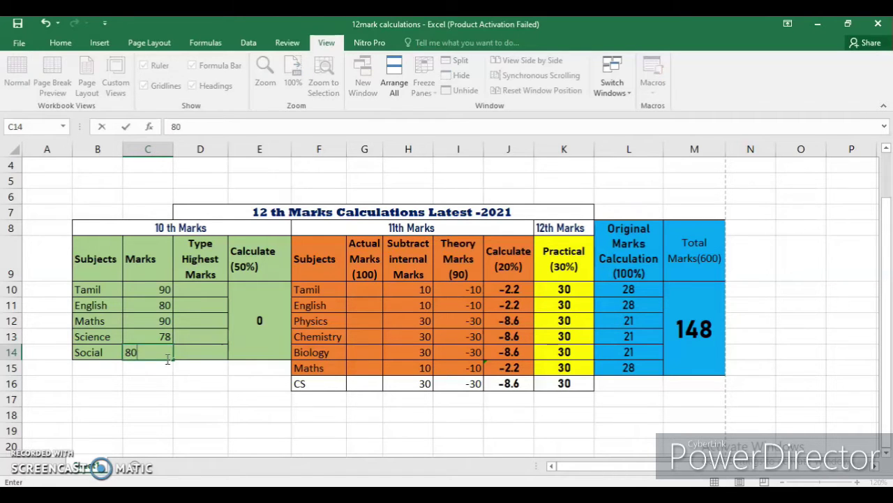
click(196, 353)
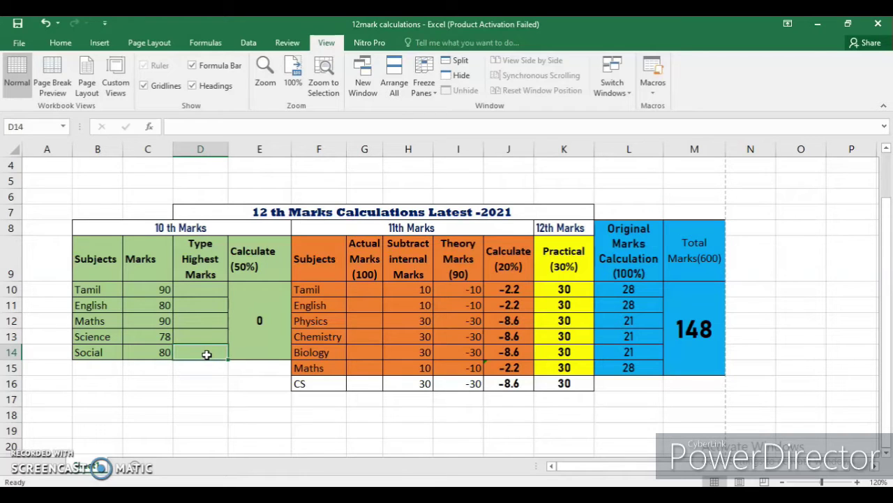
Step: Correct 10th Maths to 85 and enter highest marks 90, 85, 80 for Tamil, Maths, Social
click(167, 320)
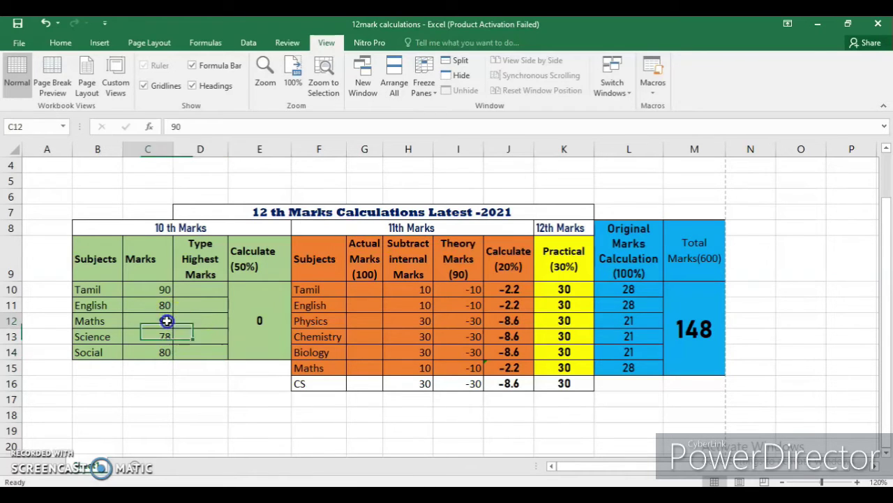
text(85)
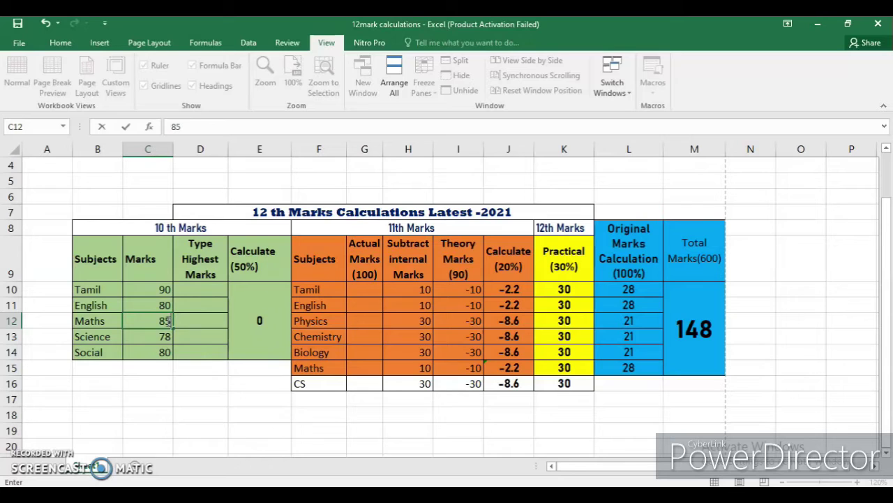
click(210, 293)
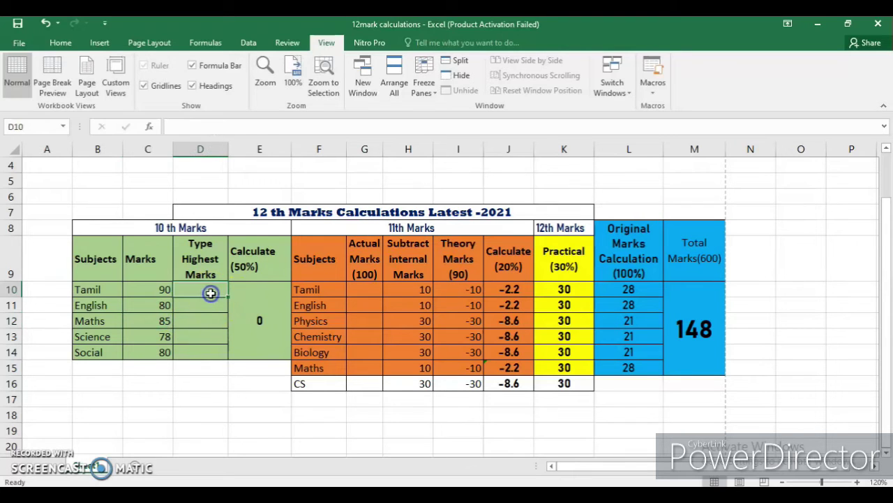
text(90)
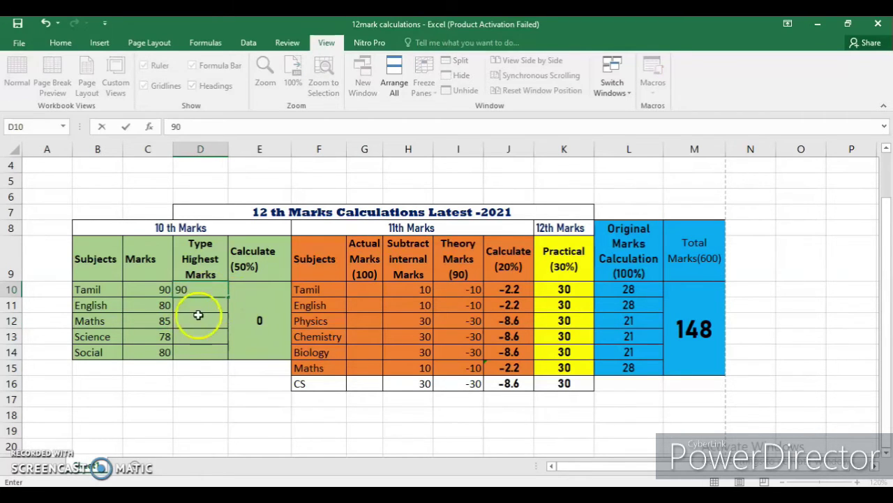
click(191, 325)
text(8)
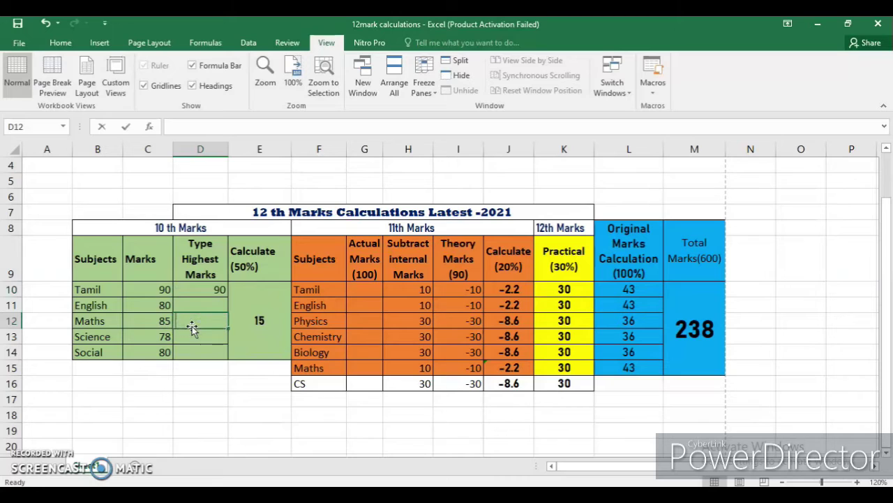
text(5)
click(202, 353)
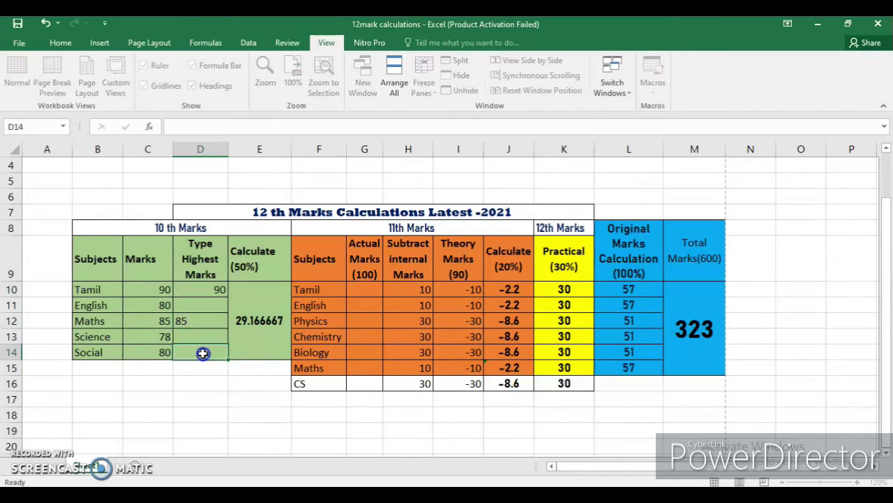
text(80)
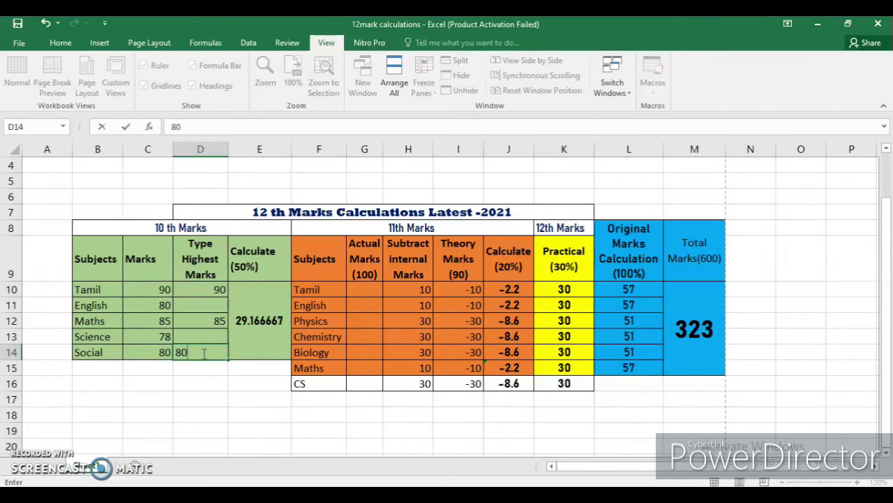
click(273, 351)
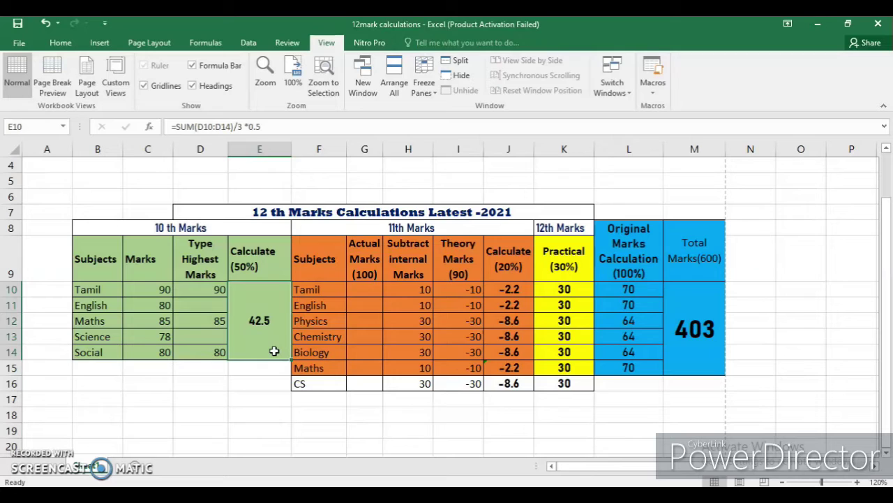
click(263, 330)
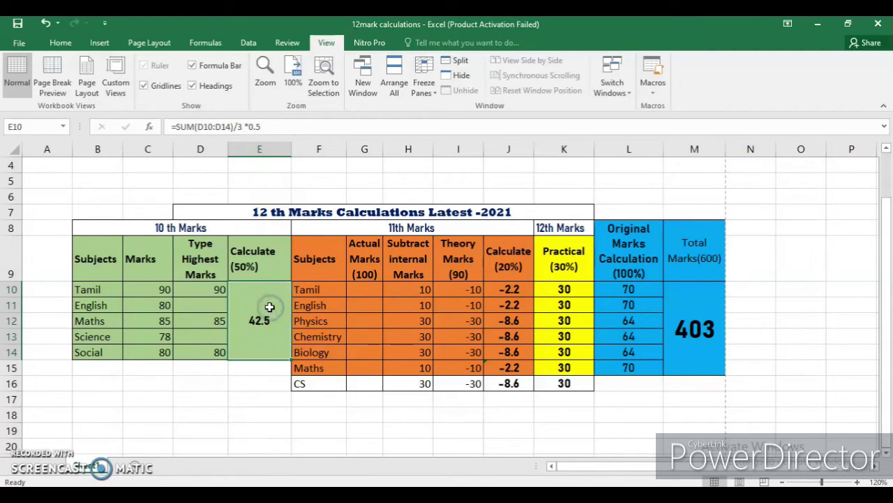
click(357, 290)
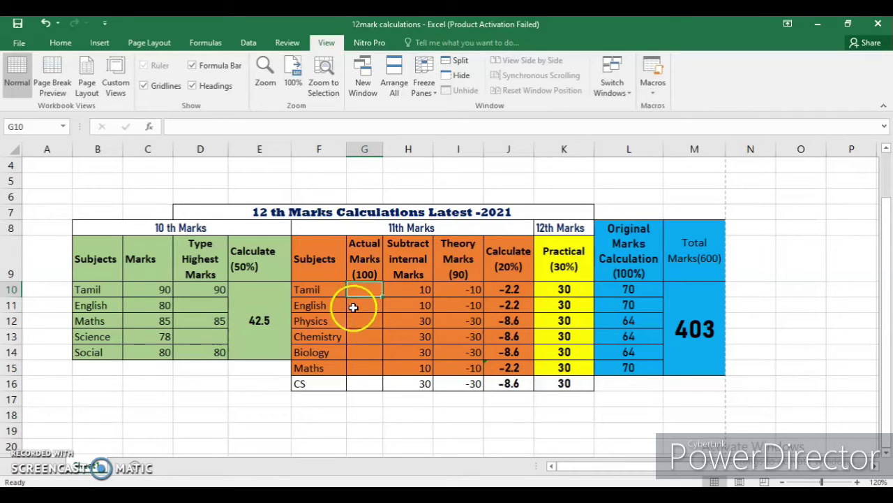
Step: Enter 11th actual marks: Tamil 85, English 85, Physics 80, Chemistry 80
drag(355, 303, 363, 295)
text(85)
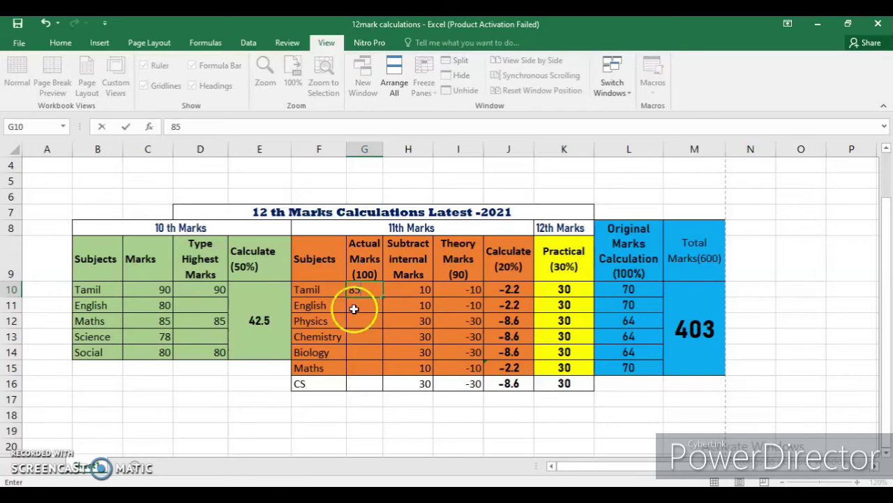
click(350, 323)
click(363, 307)
text(85)
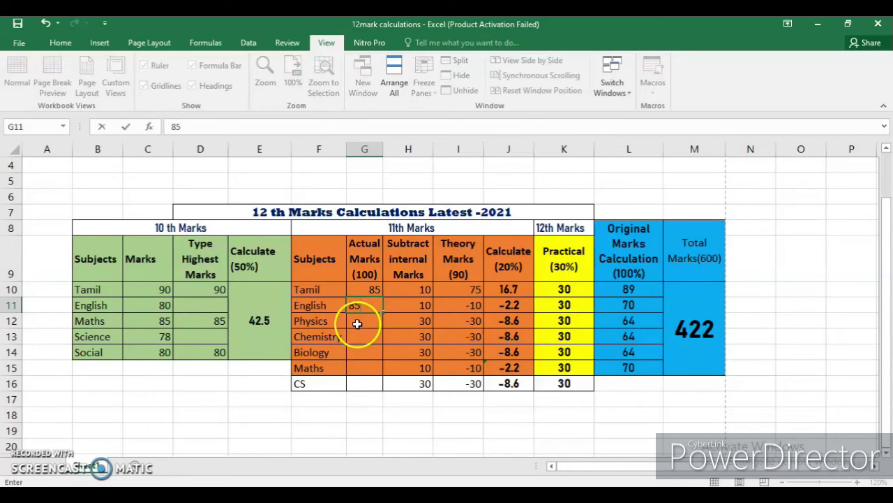
click(356, 323)
text(80)
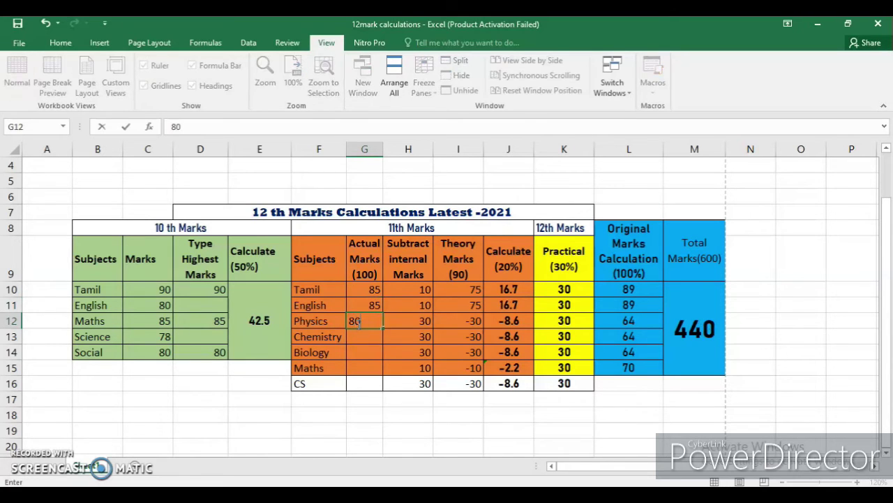
click(363, 338)
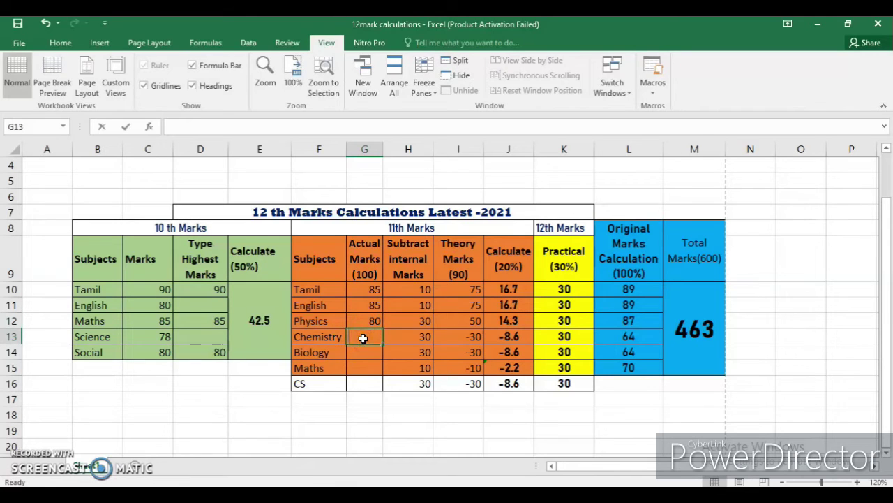
text(80)
click(352, 354)
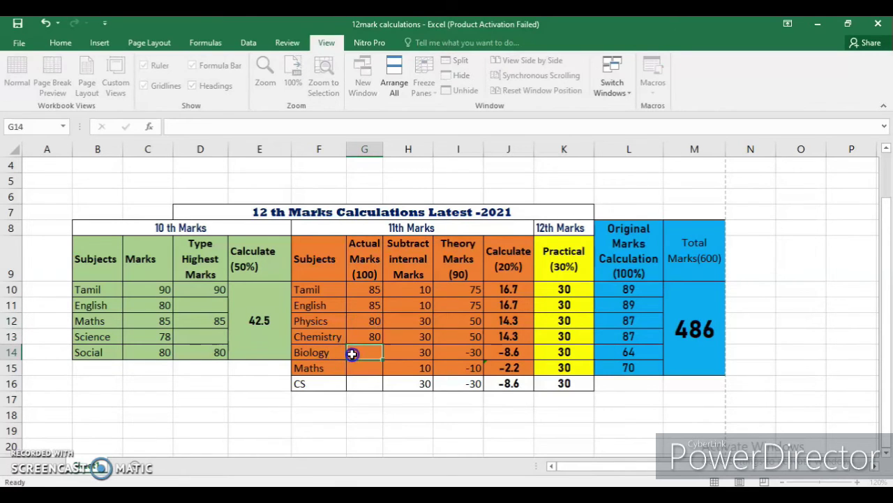
Step: Enter Biology 85 and Maths 84, correct Tamil to 90, and enter CS 85
text(85)
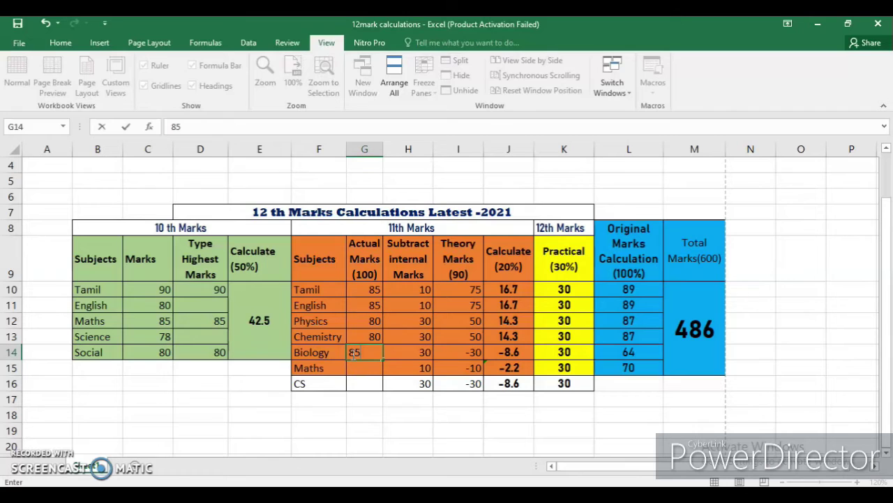
click(371, 370)
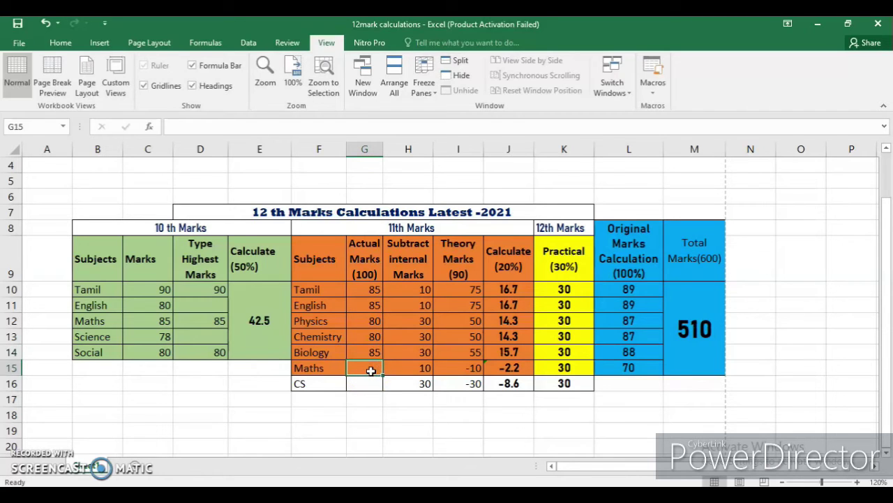
text(84)
click(370, 384)
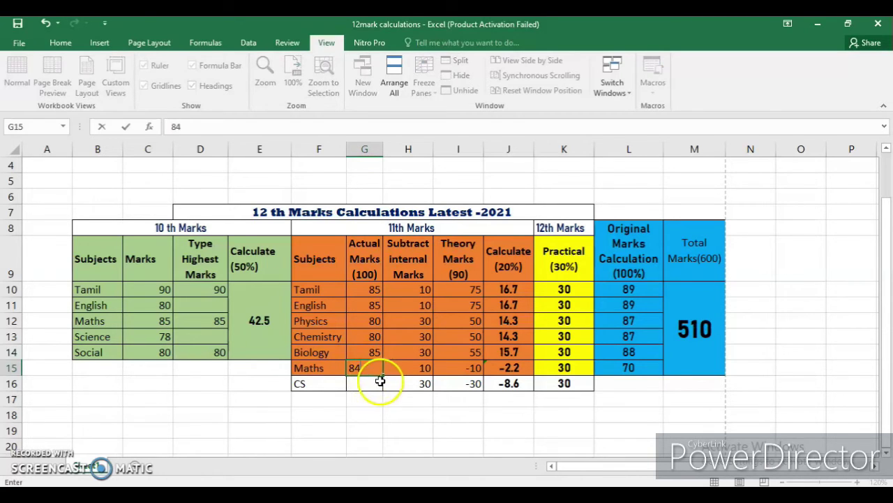
click(370, 384)
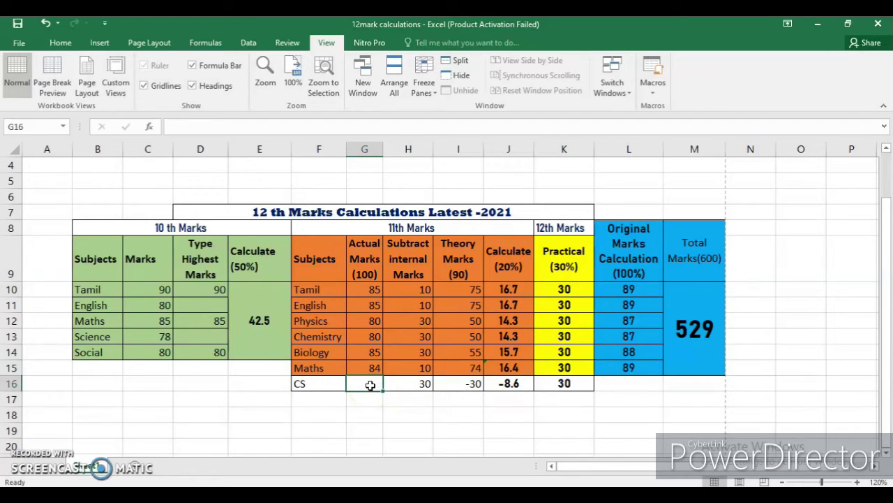
click(379, 291)
text(90)
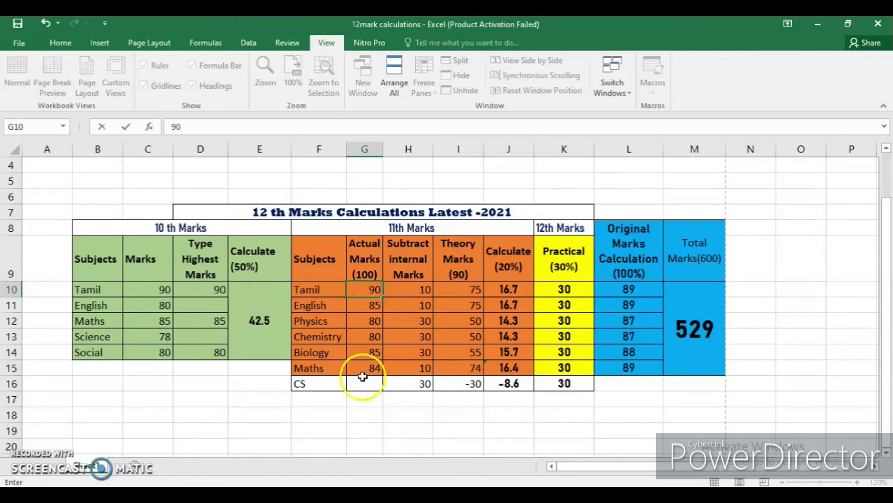
click(364, 383)
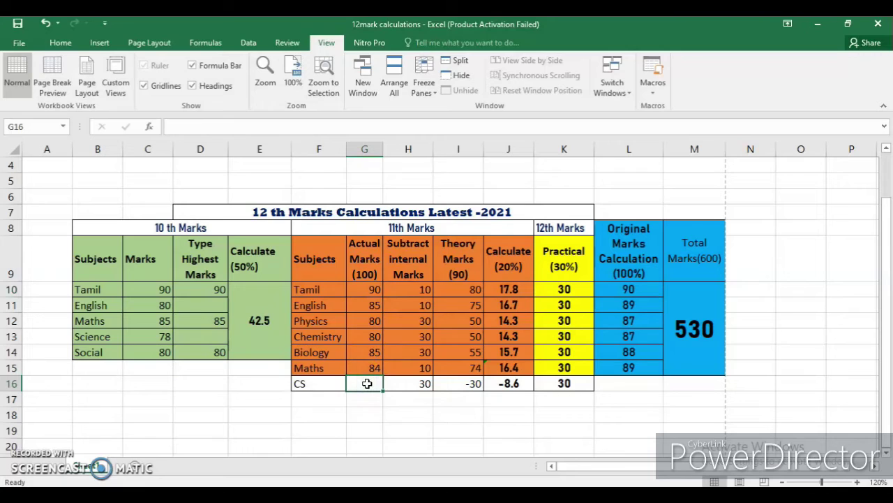
text(85)
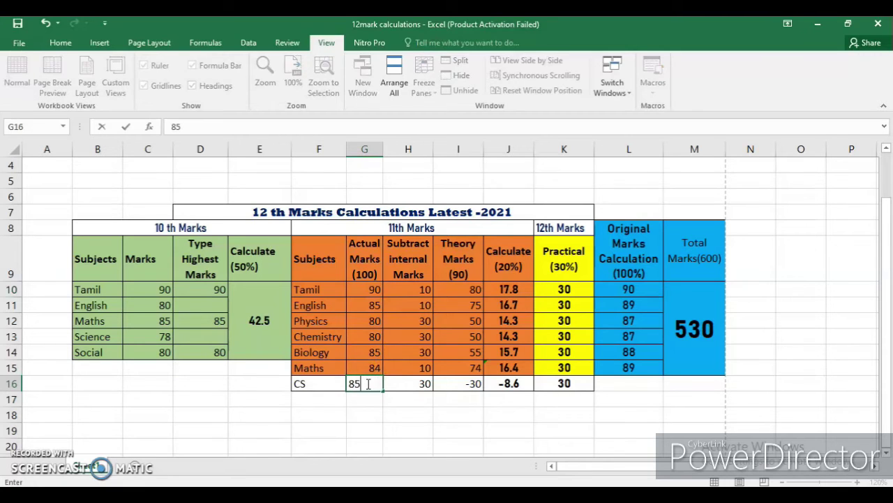
click(426, 386)
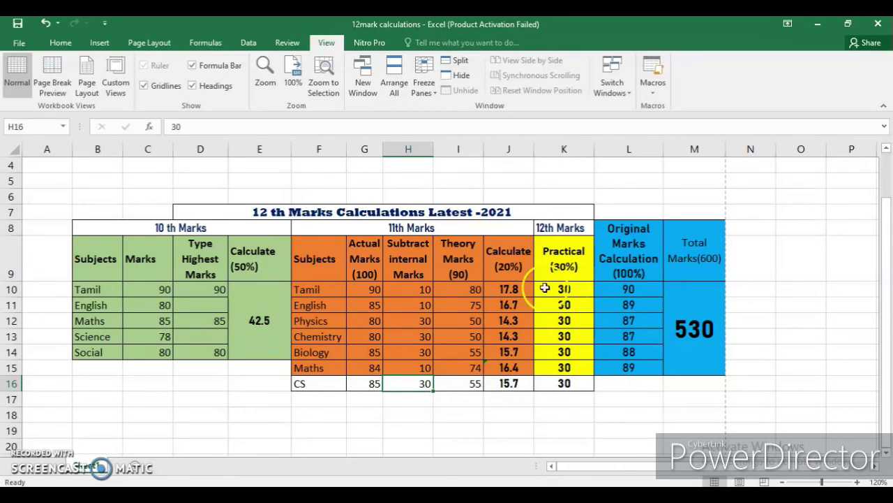
click(515, 290)
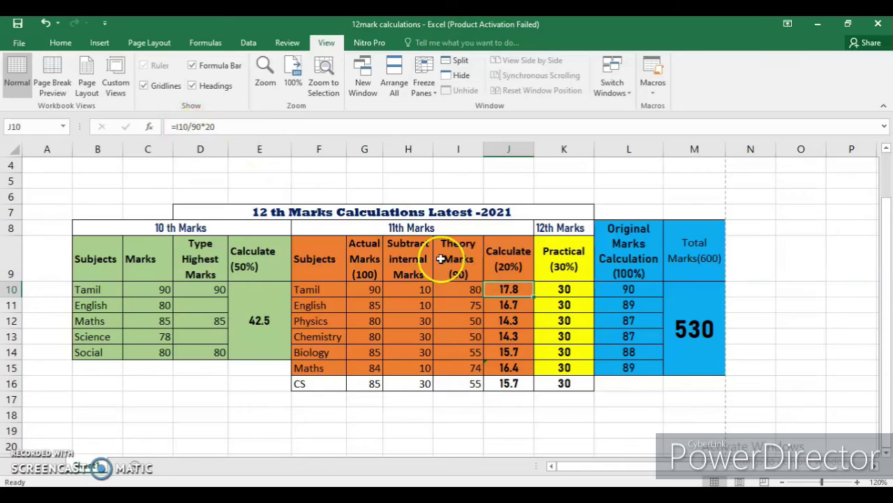
click(522, 305)
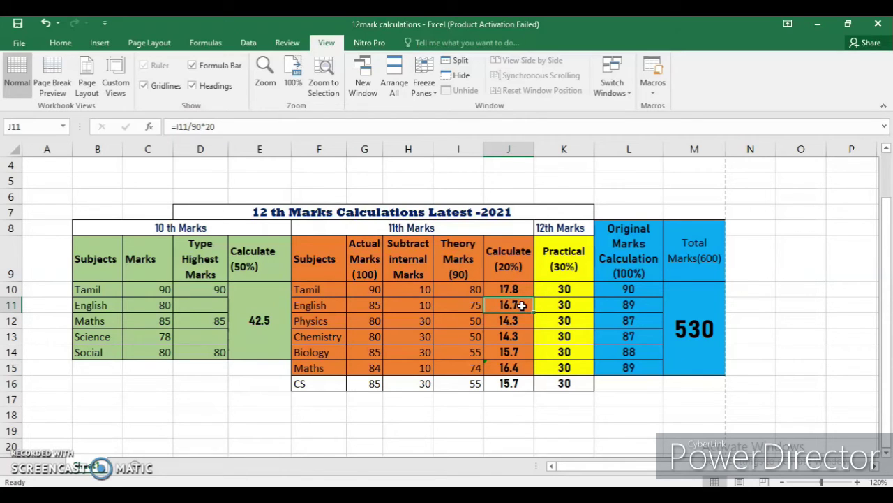
click(424, 324)
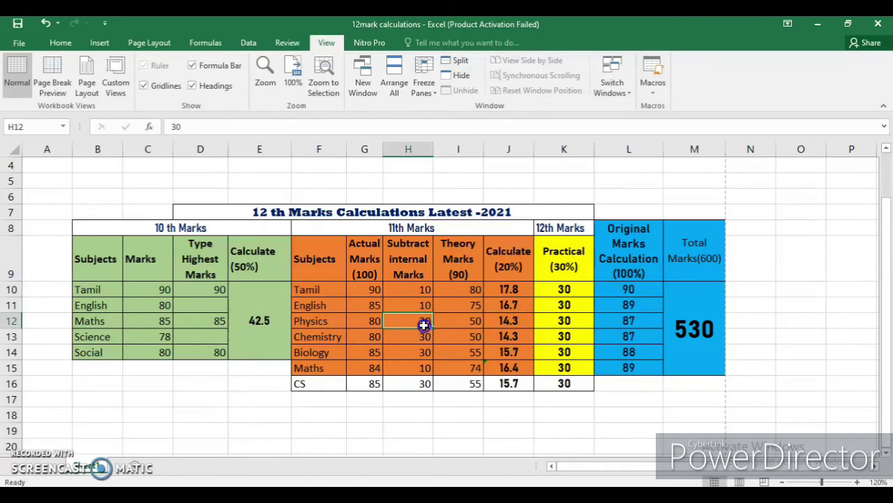
click(508, 325)
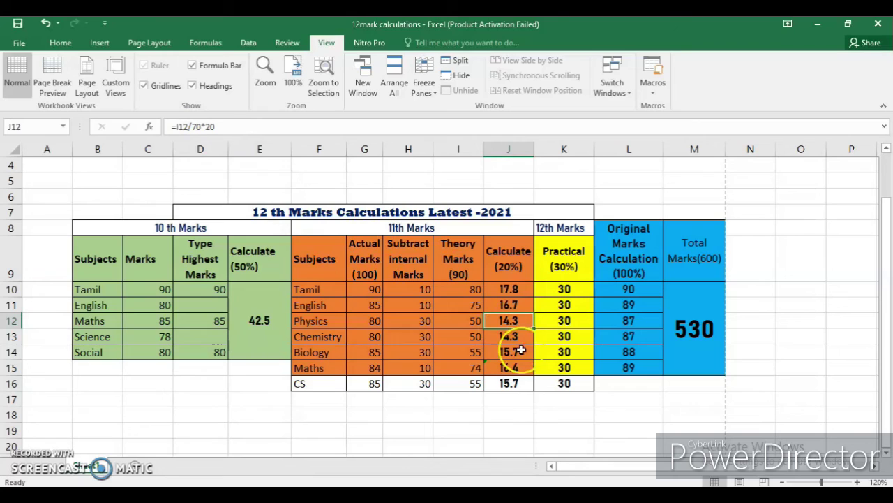
click(543, 385)
click(523, 382)
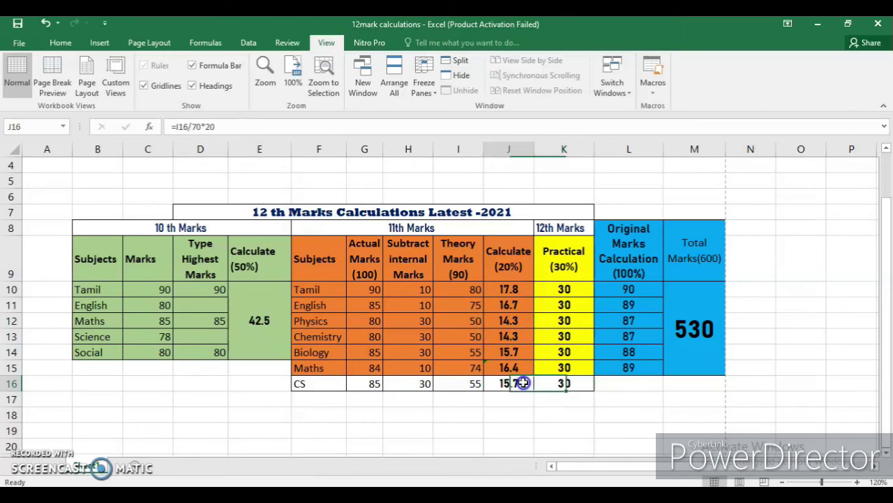
click(523, 359)
click(520, 333)
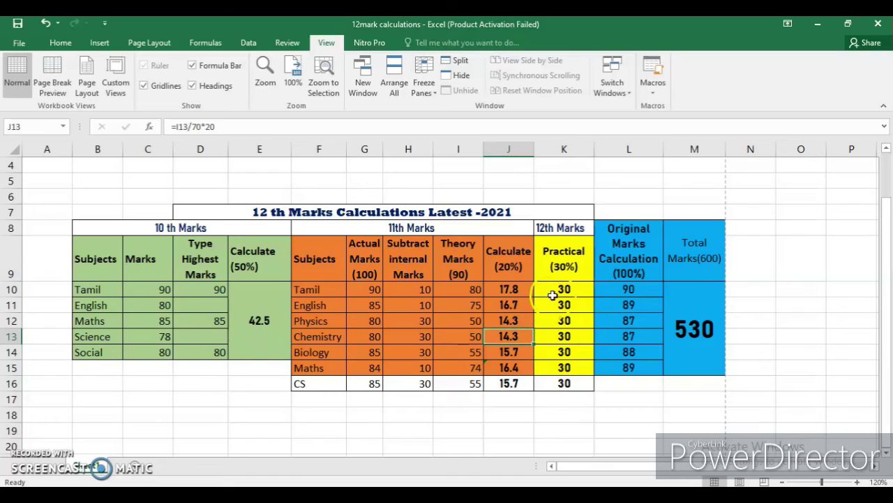
click(552, 296)
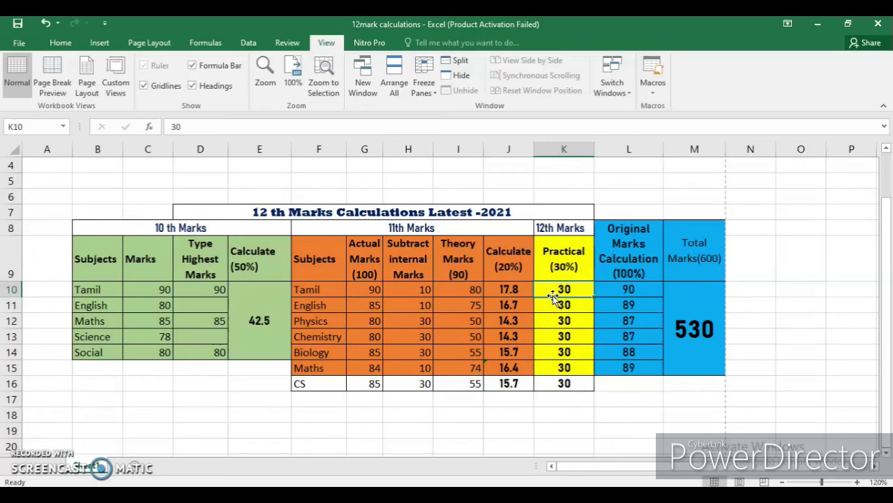
key(Down)
key(Down)
key(Down)
key(Down)
key(Down)
key(Down)
key(Down)
key(Up)
key(Up)
key(Up)
key(Up)
key(Up)
key(Up)
key(Up)
key(F2)
key(Escape)
key(Down)
key(Down)
key(Down)
key(Down)
key(Down)
key(Down)
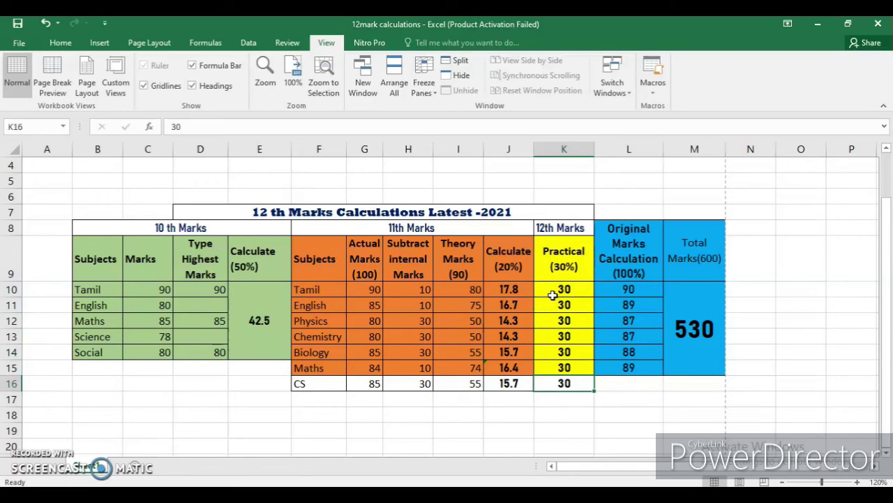
key(Up)
key(Up)
key(Up)
key(Up)
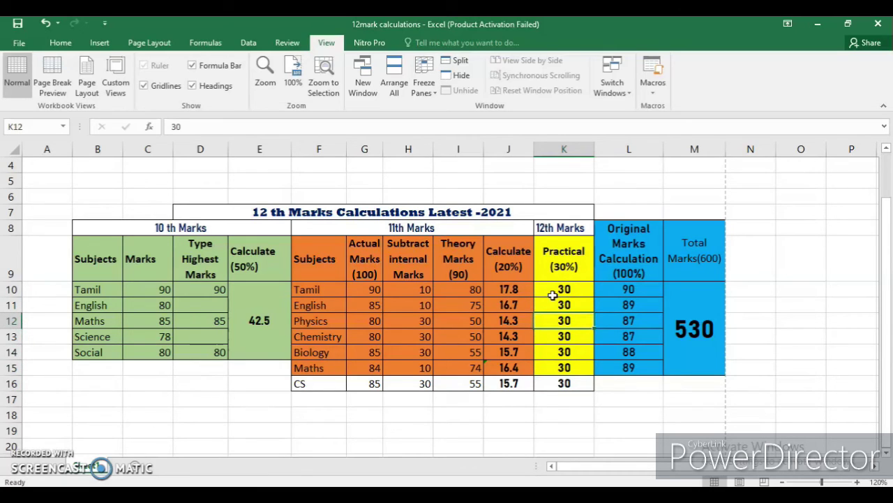
click(283, 315)
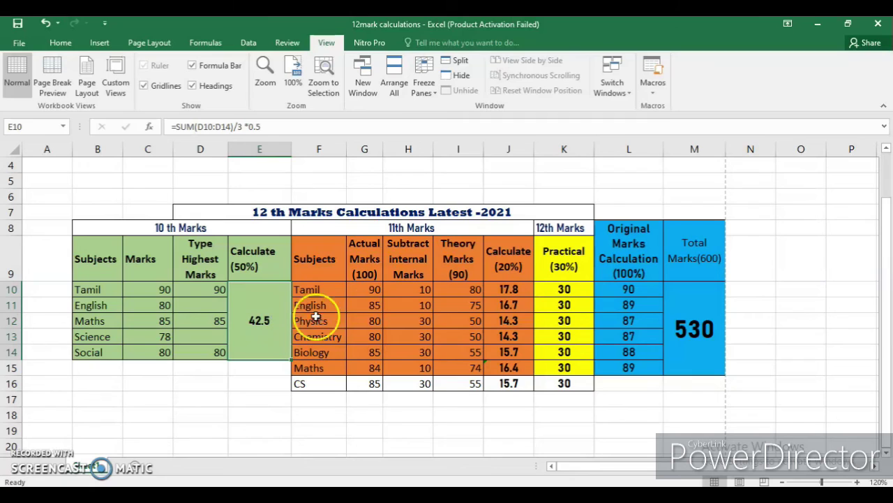
click(530, 287)
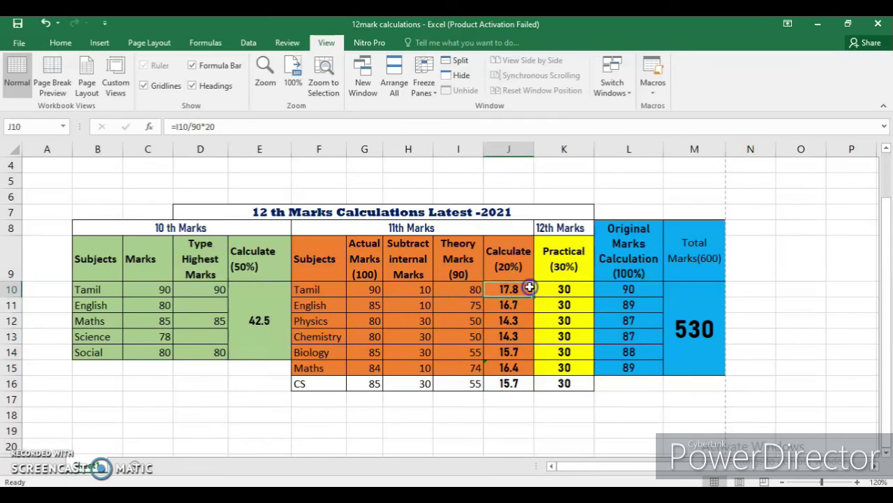
click(585, 293)
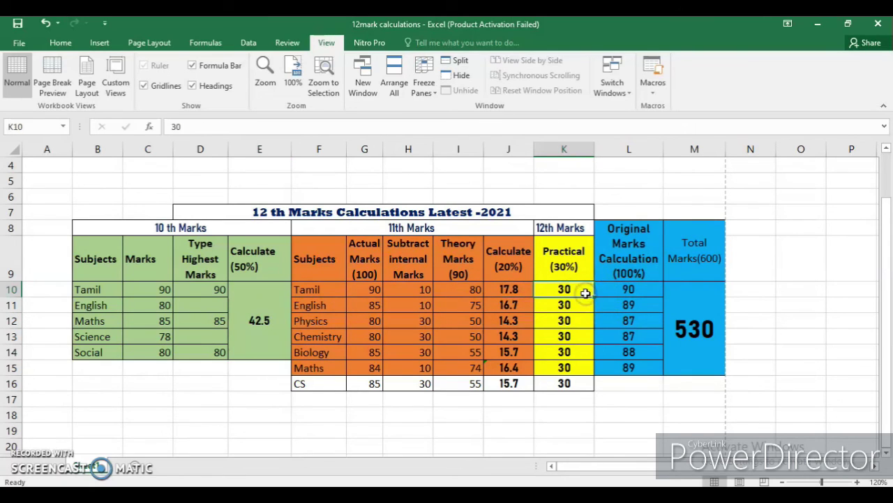
click(632, 289)
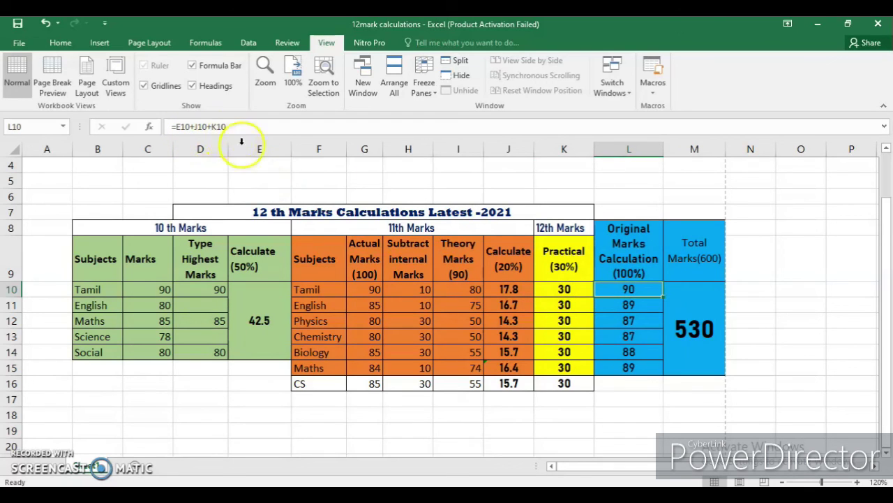
click(247, 329)
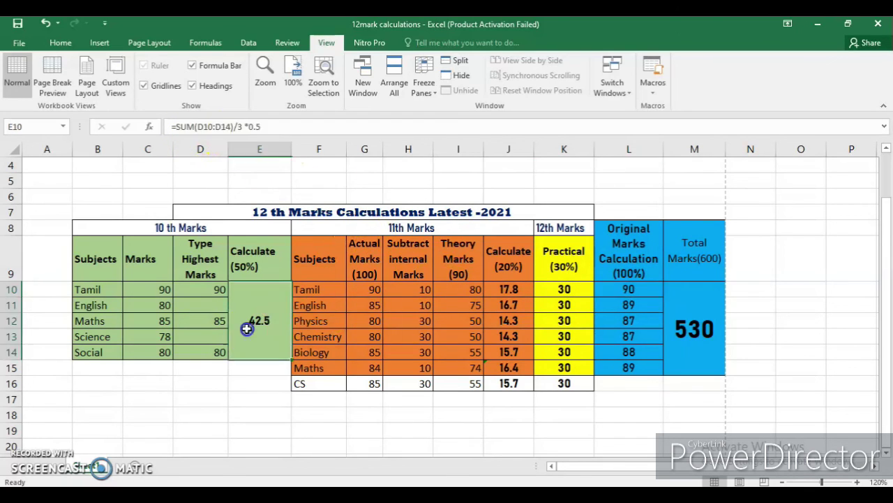
click(520, 312)
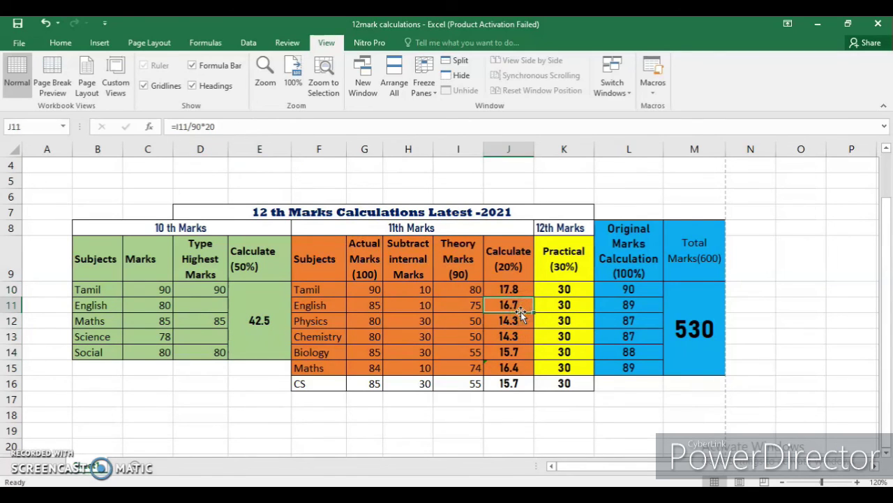
click(583, 307)
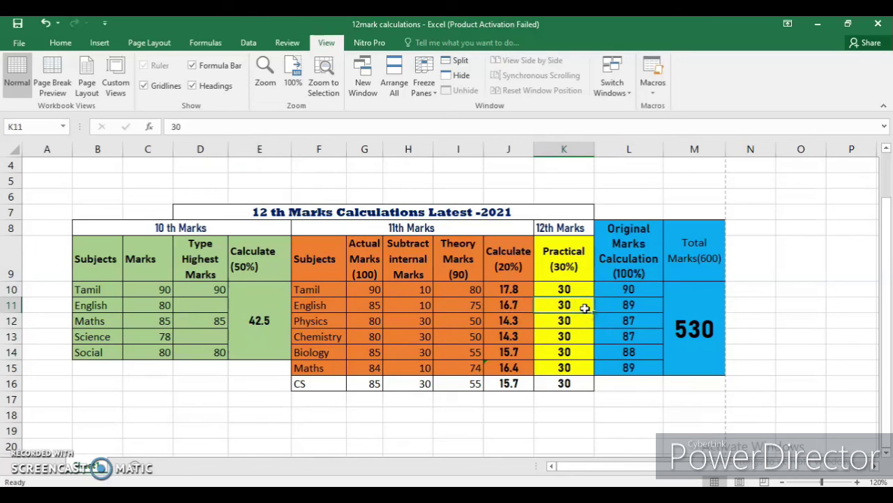
click(615, 308)
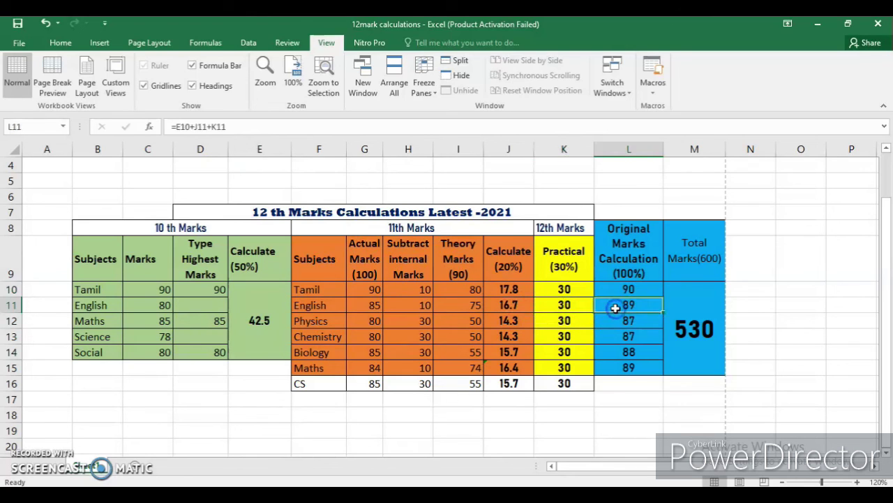
click(630, 387)
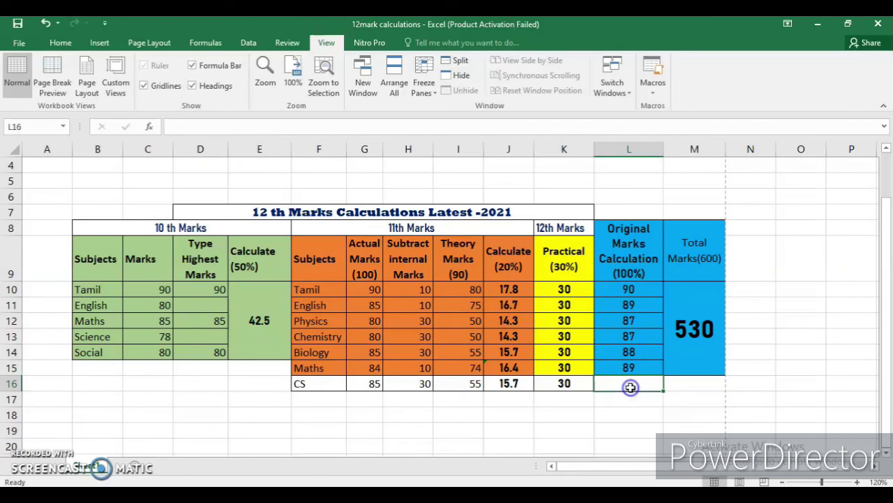
click(697, 332)
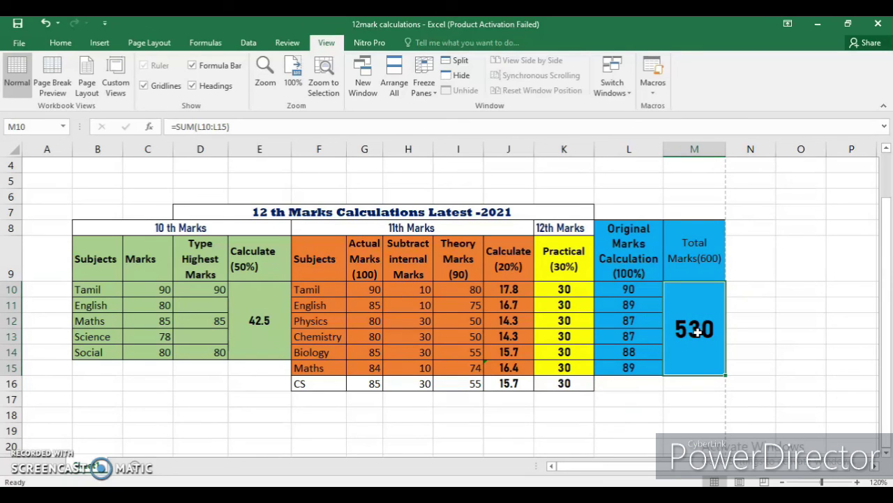
mouse_move(199, 463)
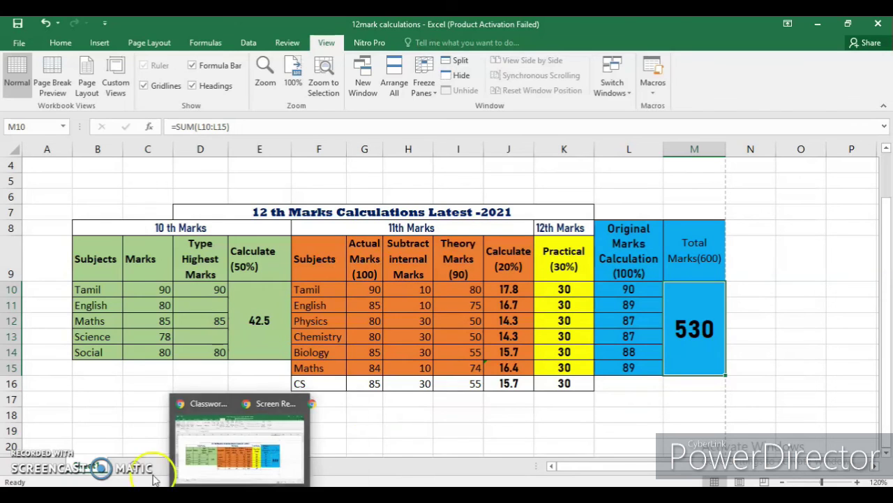
click(200, 384)
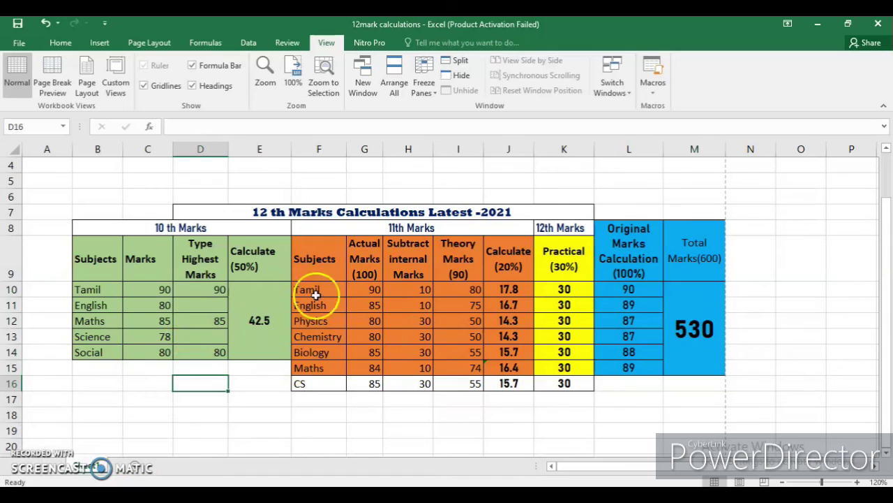